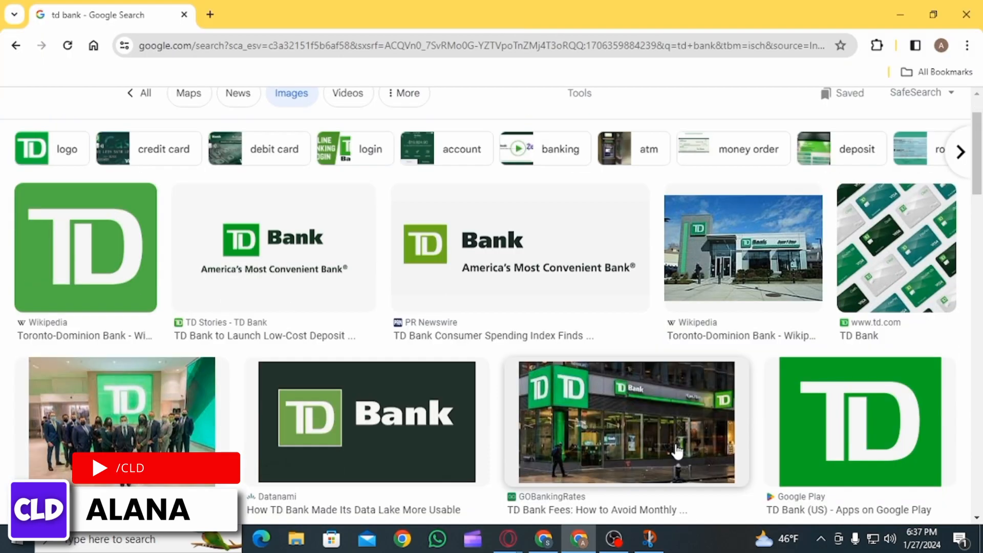
scroll(681, 449, "down", 1)
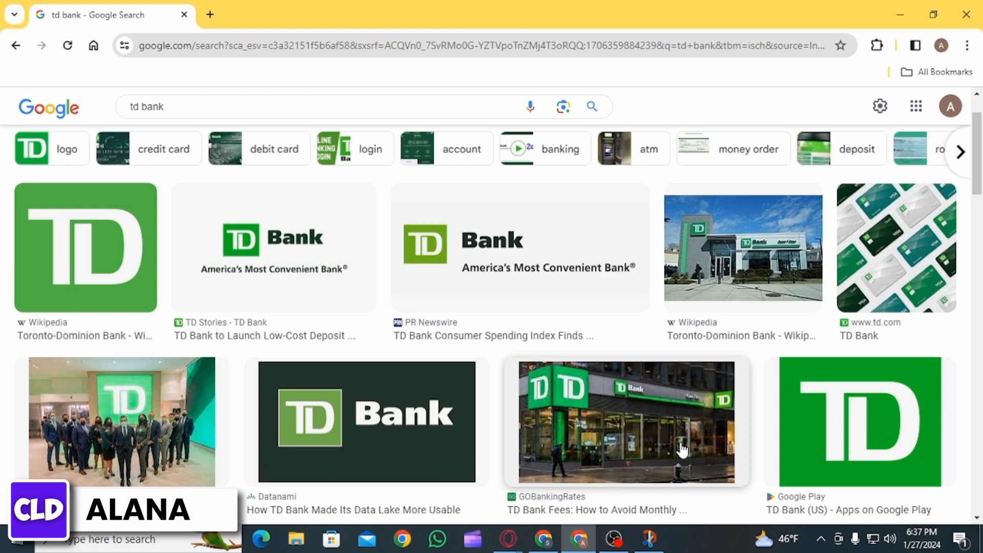
left_click(508, 539)
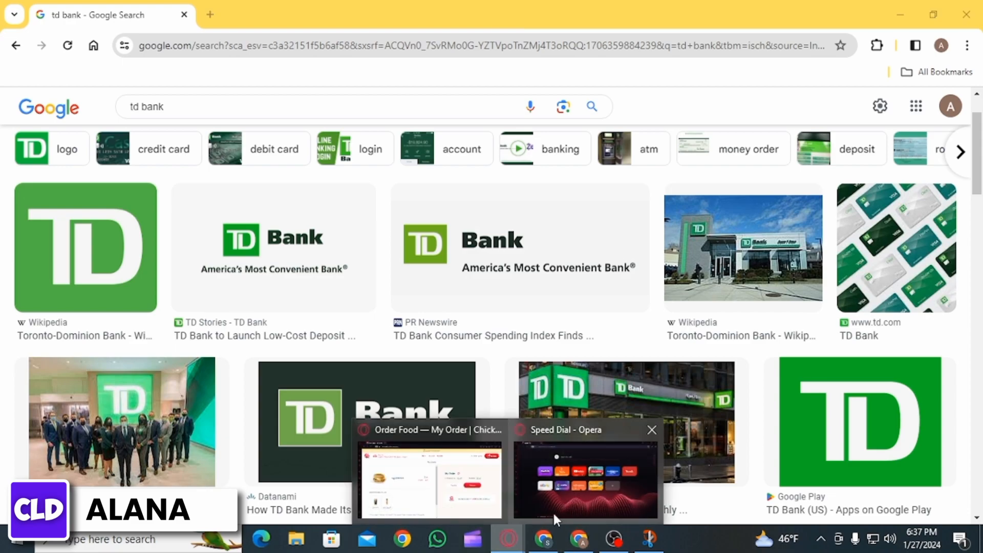
left_click(583, 490)
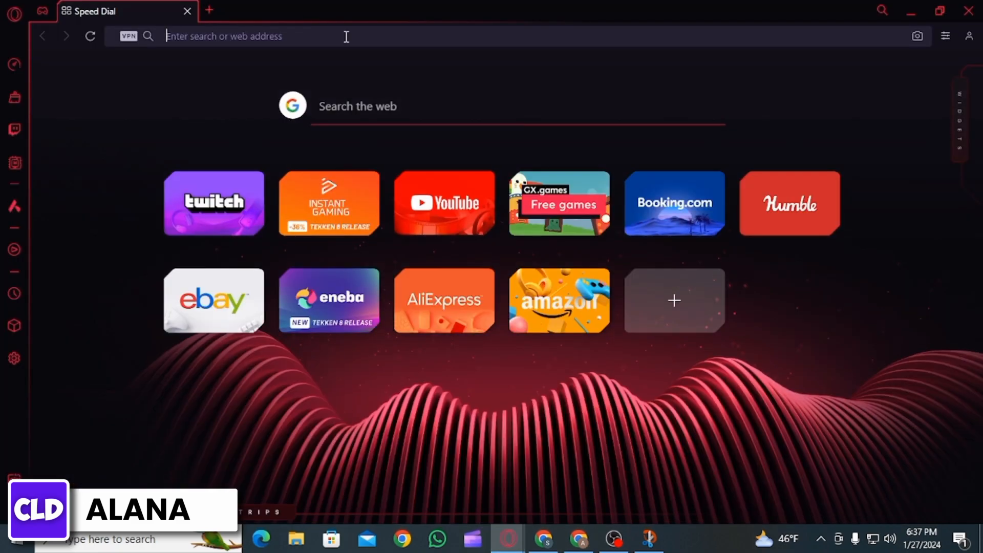
type("https://mod.ras.tdbank.ca/")
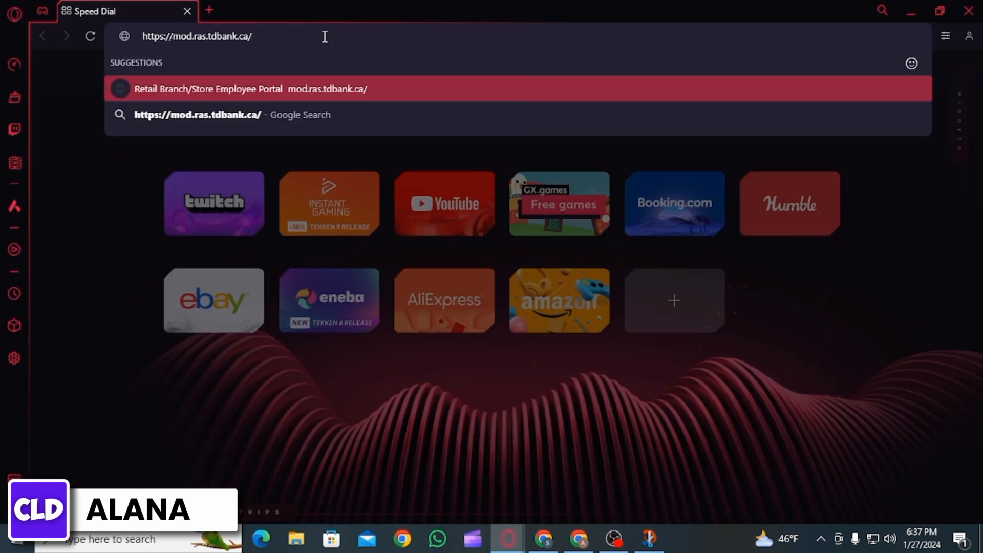
left_click_drag(253, 36, 140, 39)
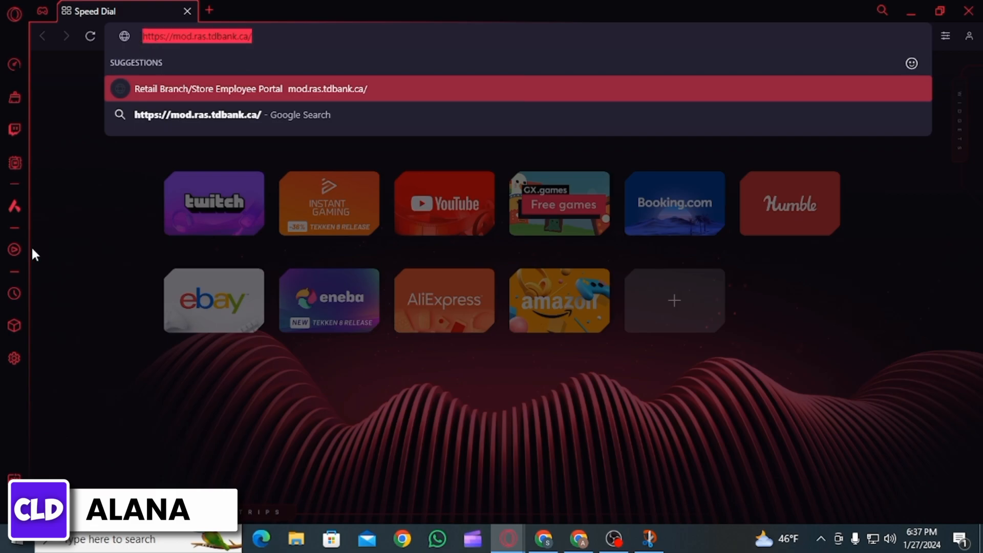
key("Return")
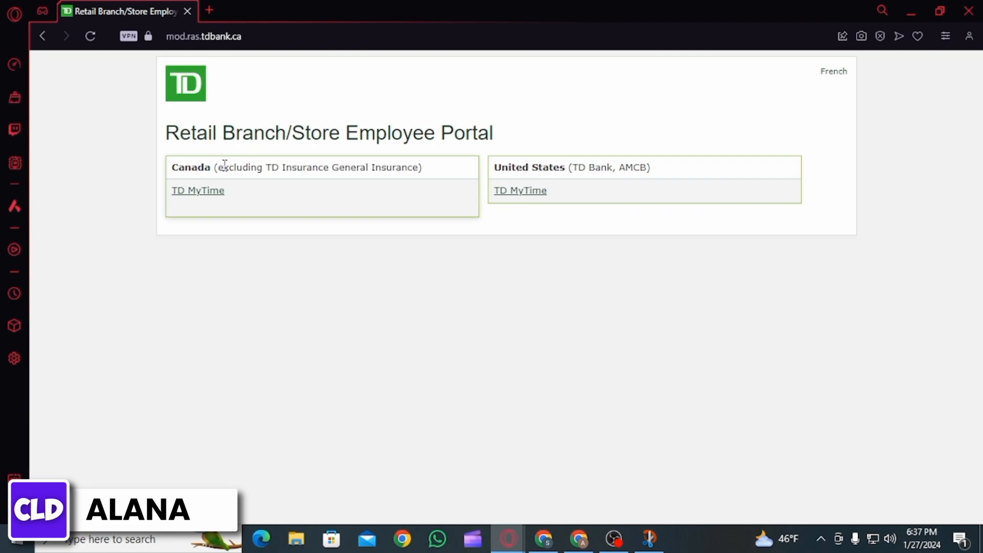
Review the Canada and United States section notes, then follow the United States TD MyTime link.
left_click_drag(219, 167, 424, 168)
left_click(478, 224)
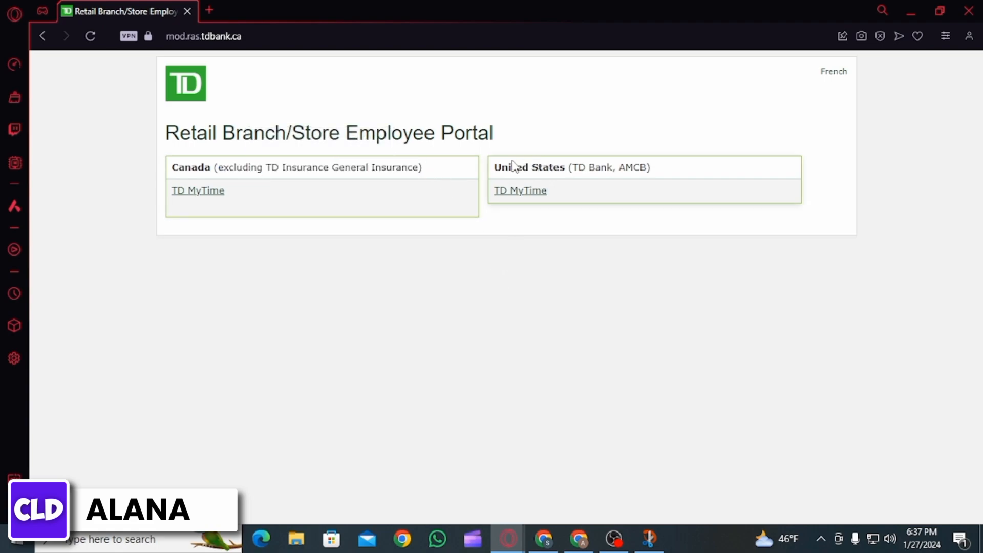
left_click_drag(578, 167, 661, 169)
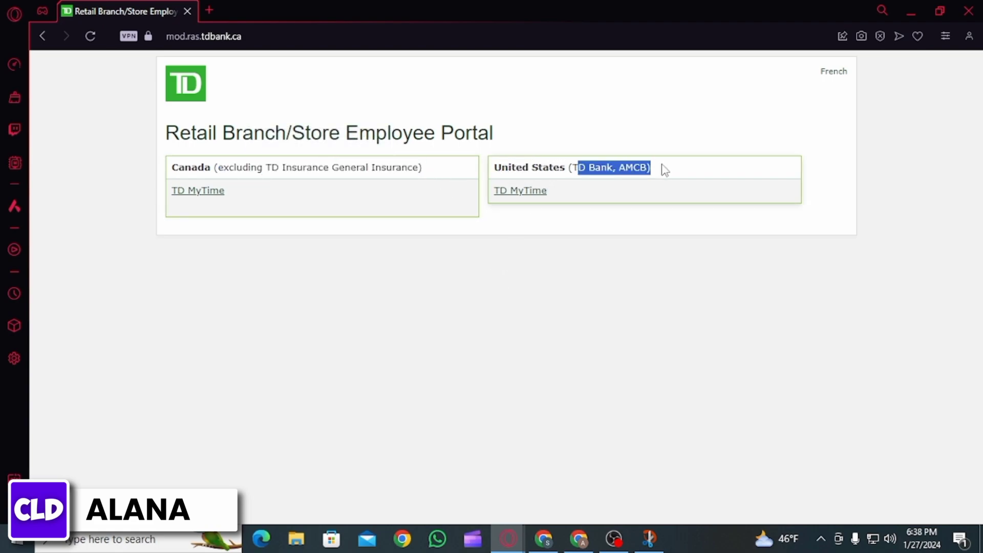
left_click(589, 292)
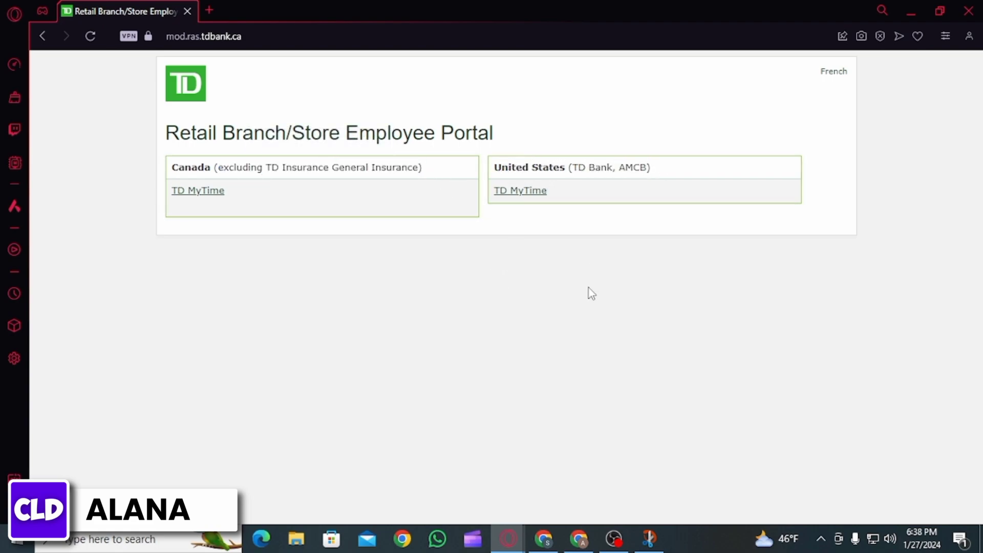
left_click(522, 190)
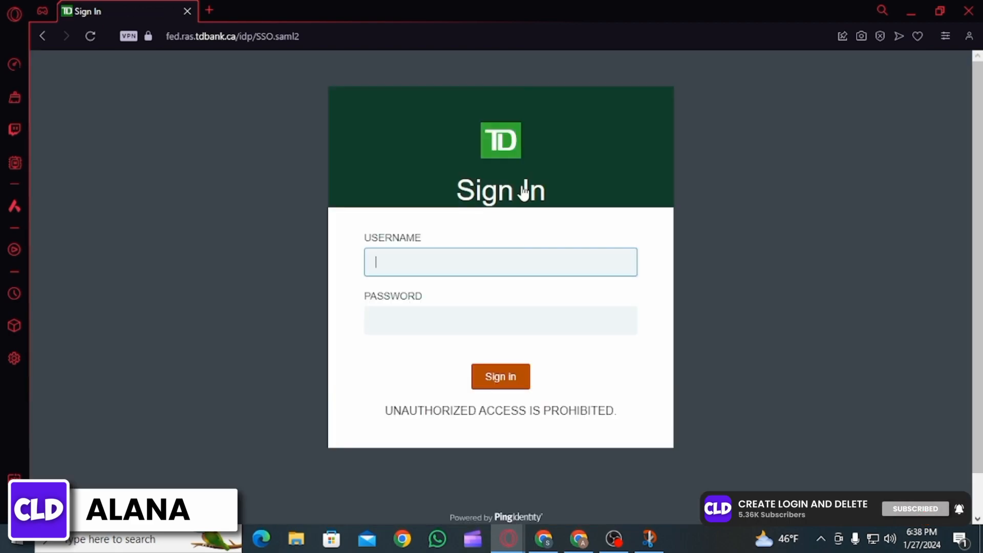
scroll(725, 330, "down", 1)
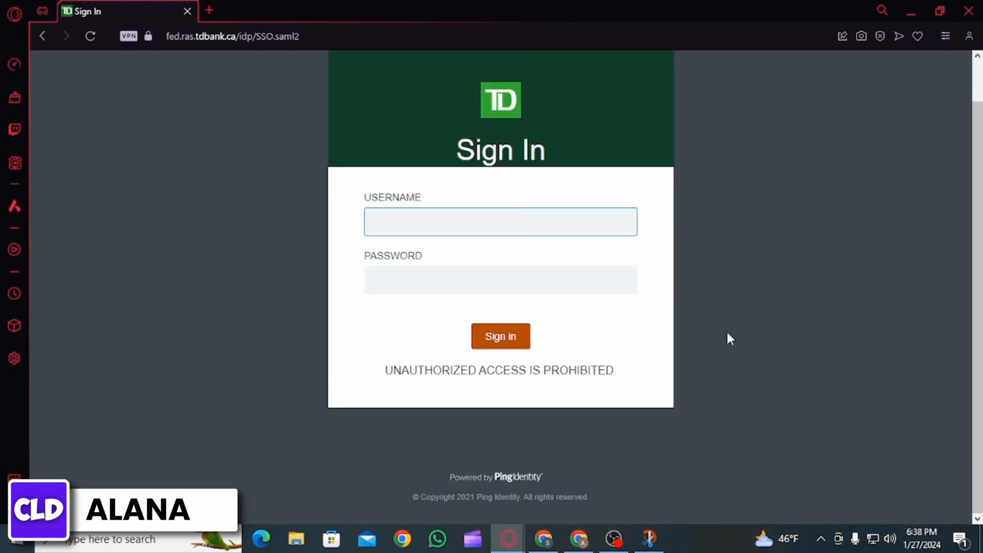
scroll(725, 329, "up", 1)
Enter the username in the TD Sign In form, correcting a typo.
left_click(375, 260)
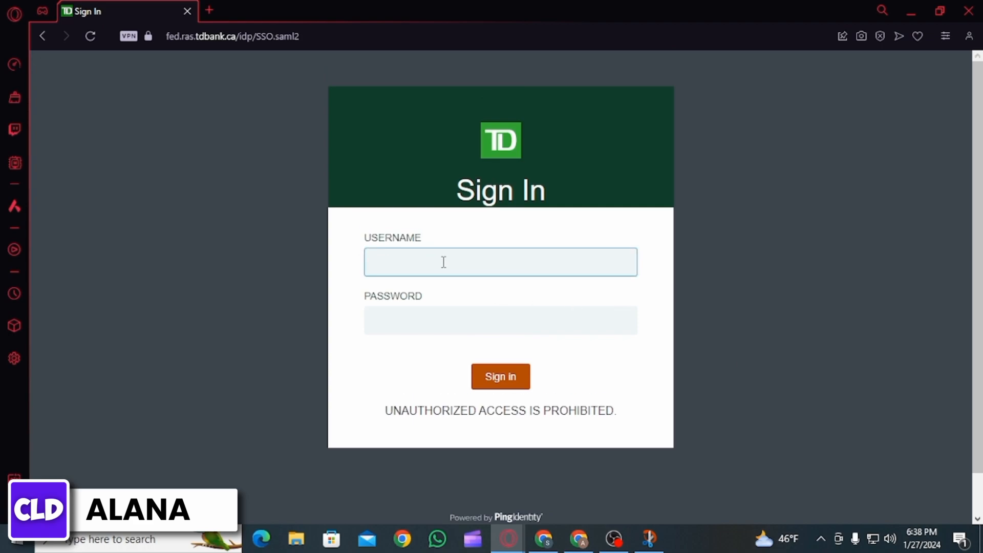
type("alna")
key("BackSpace")
key("BackSpace")
type("ana")
left_click_drag(445, 261, 323, 292)
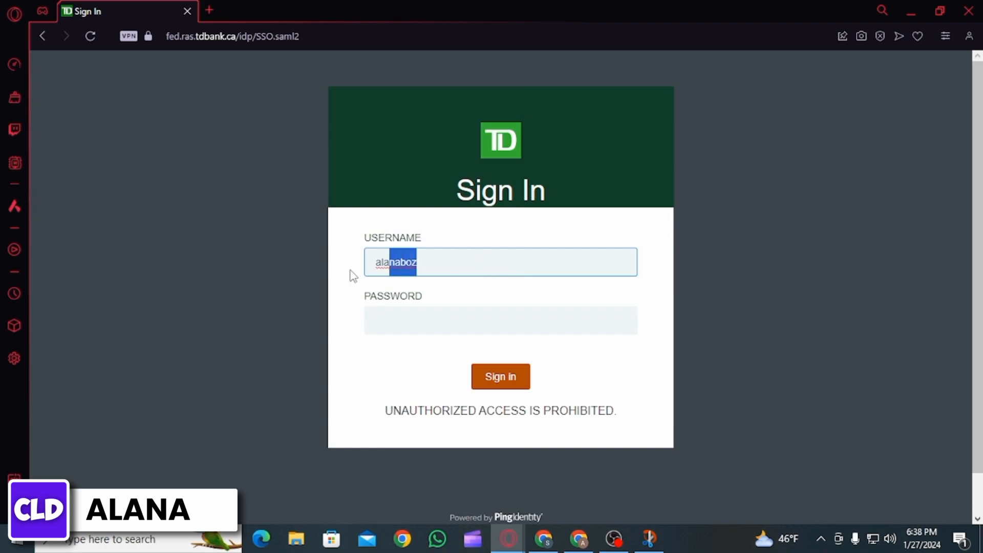
left_click(342, 332)
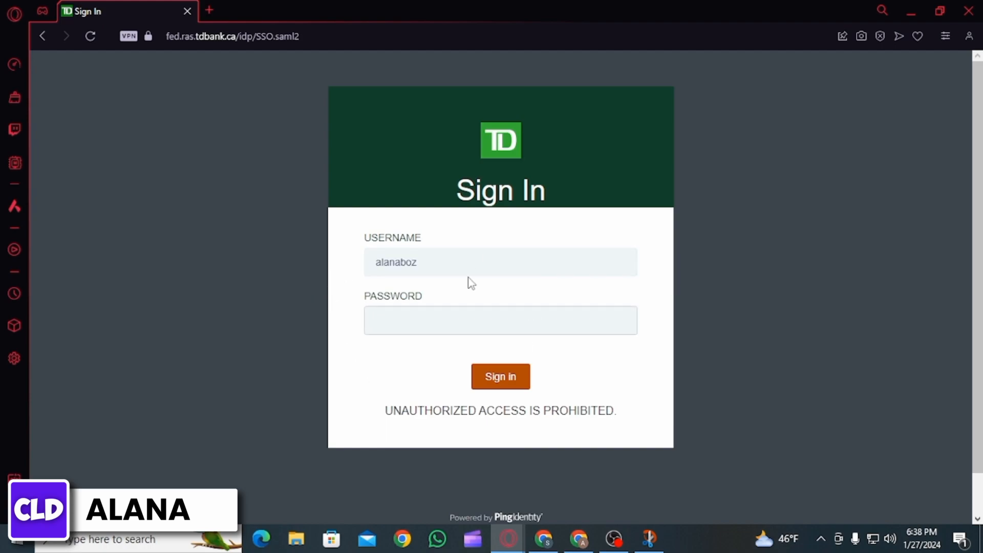
Enter the password in the TD Sign In form.
left_click(460, 326)
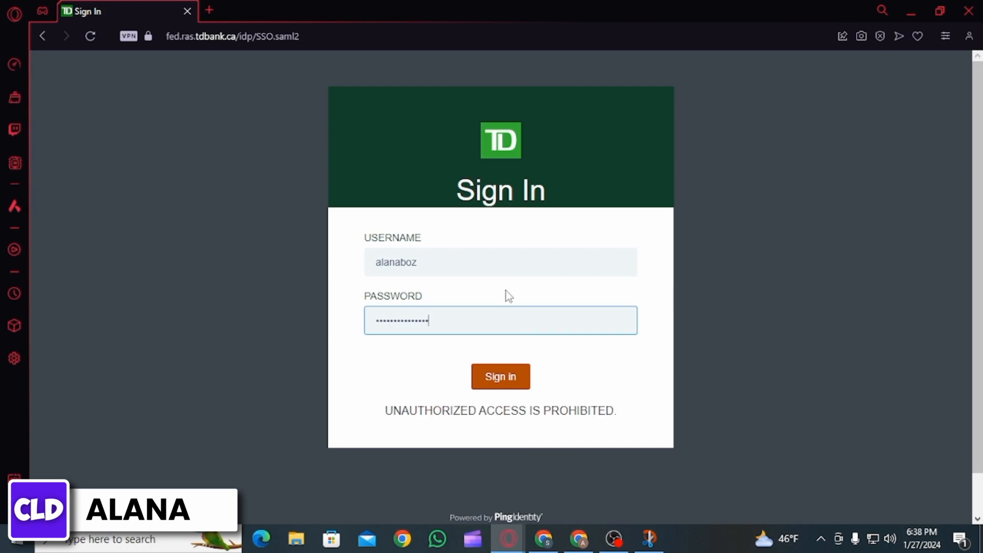
scroll(654, 358, "down", 1)
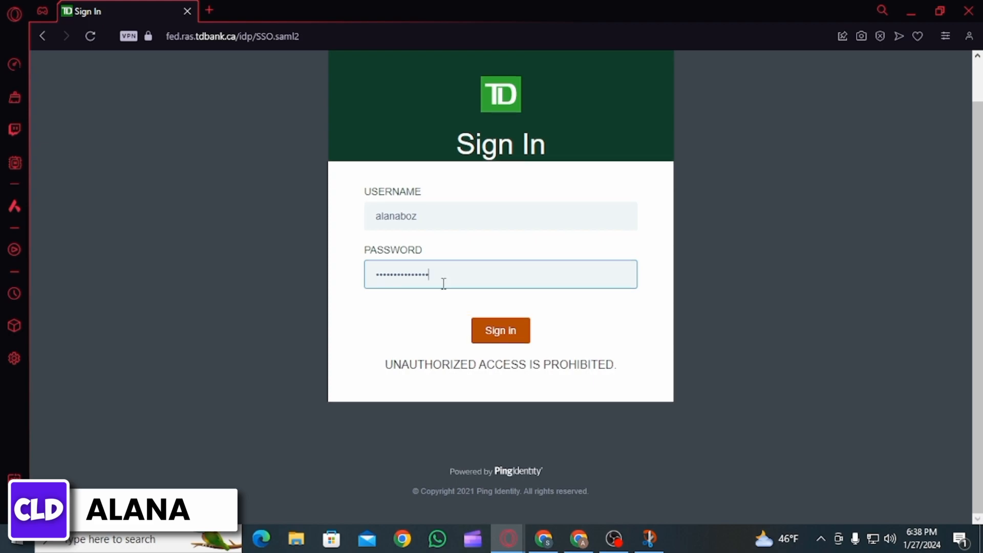
double_click(406, 274)
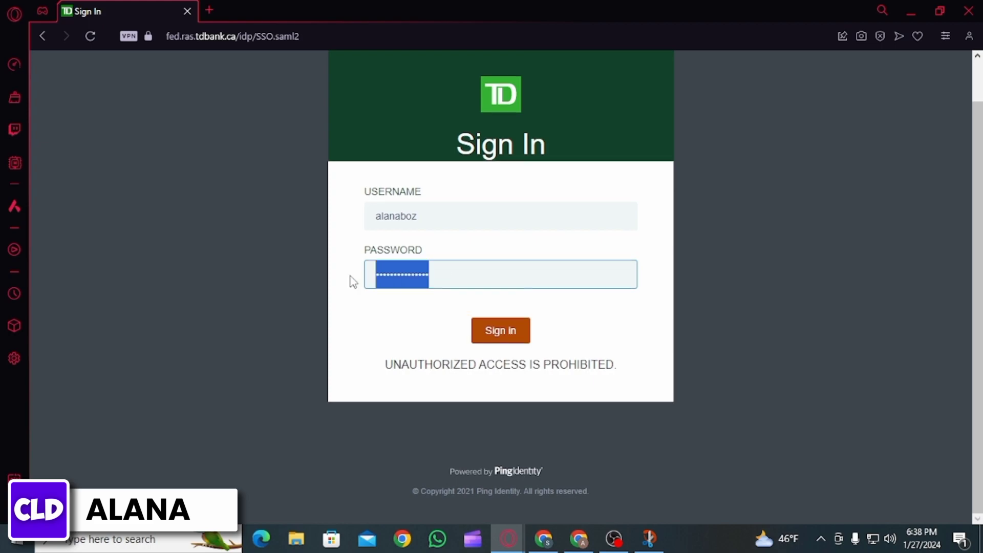
left_click(375, 319)
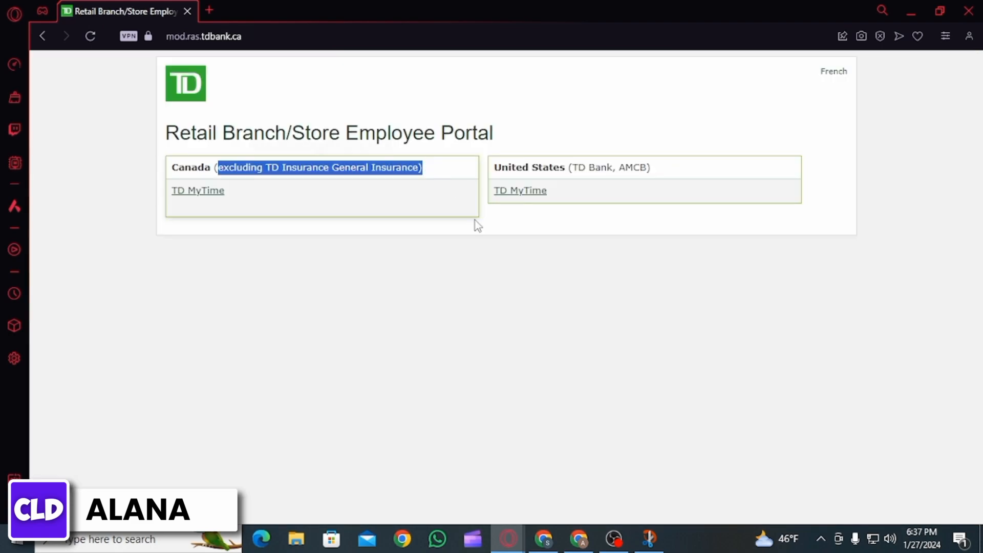
left_click(502, 292)
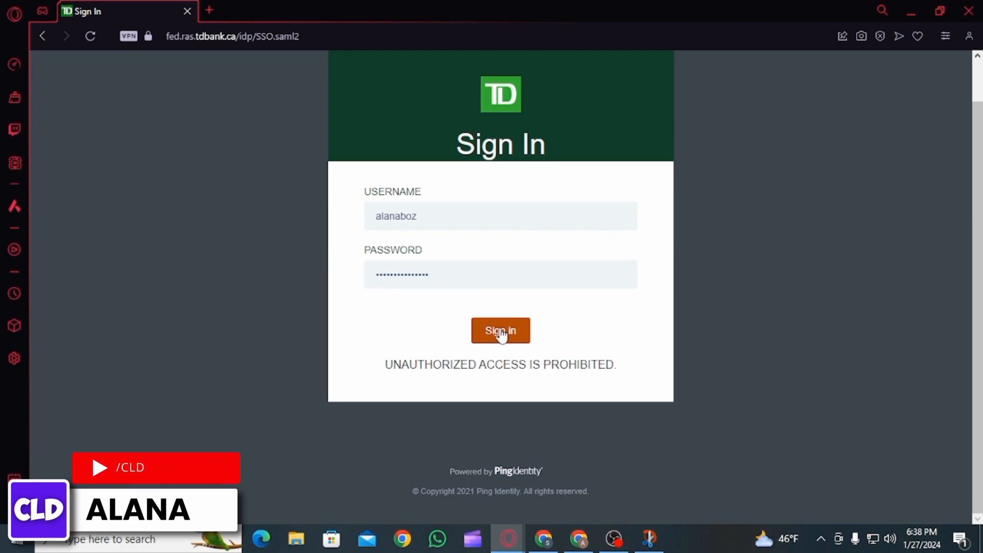
scroll(793, 344, "up", 1)
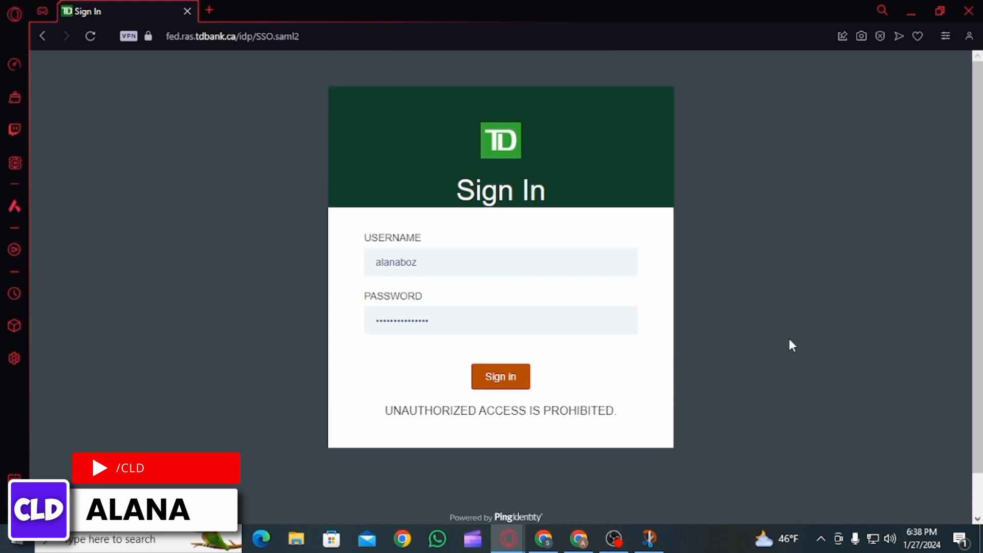